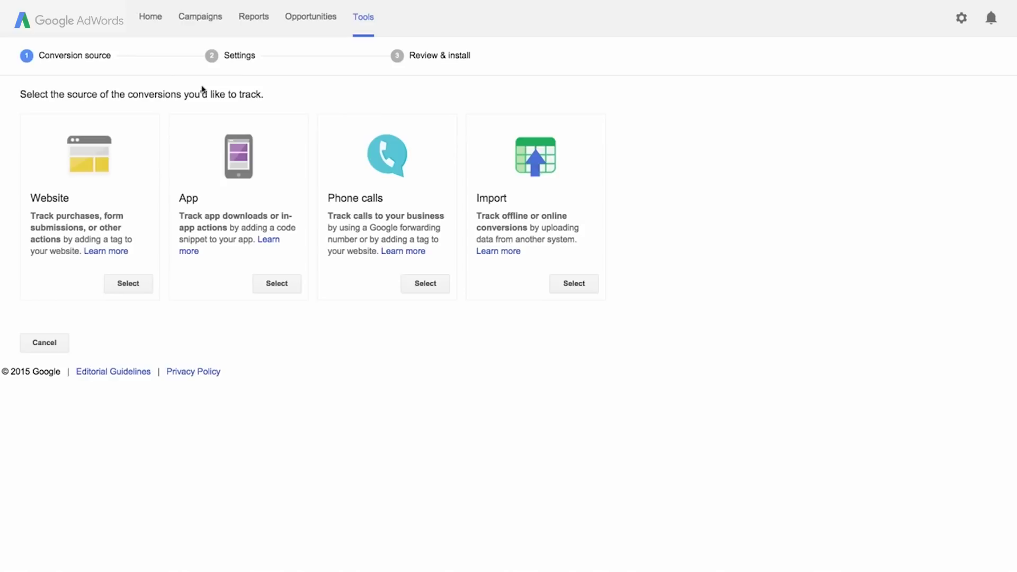
Choose Website as the conversion source and name the action 'Training session booking'.
{"action": "left_click", "coordinate": [126, 285]}
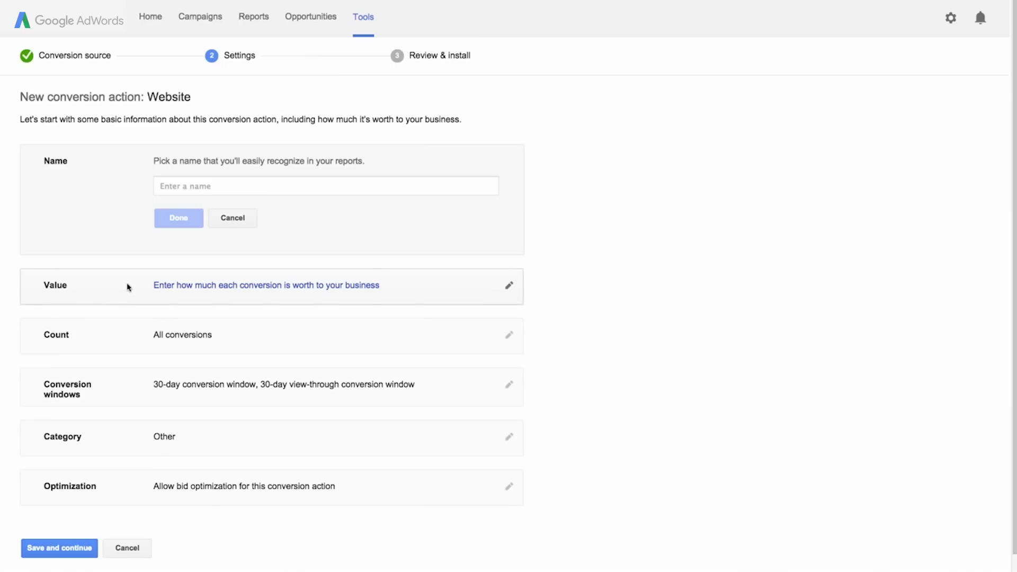
{"action": "left_click", "coordinate": [160, 186]}
{"action": "type", "text": "Training session booking"}
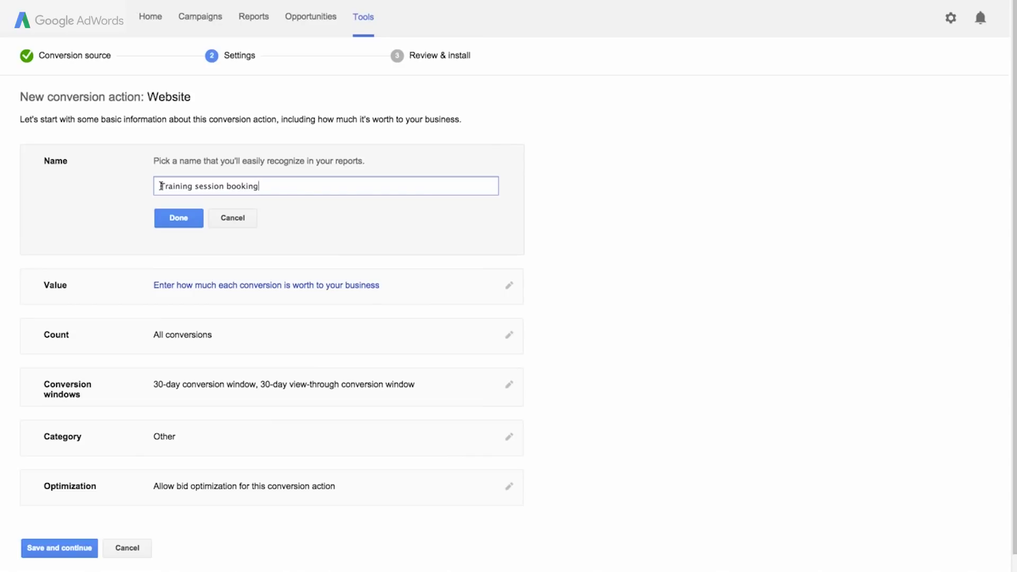
{"action": "left_click", "coordinate": [175, 218]}
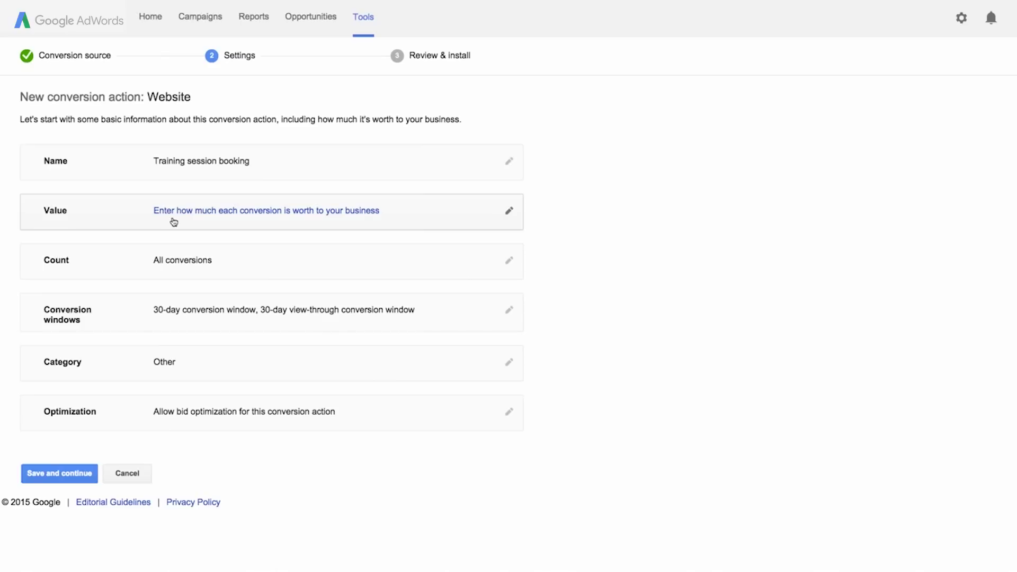
Give every Training session booking conversion the same fixed value of $50.00.
{"action": "left_click", "coordinate": [174, 222]}
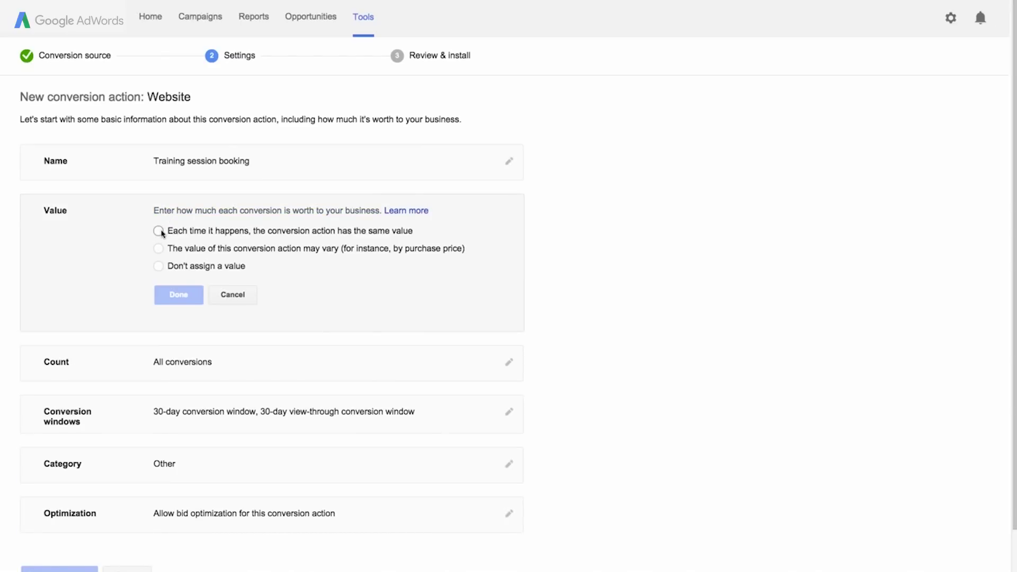
{"action": "left_click", "coordinate": [159, 231]}
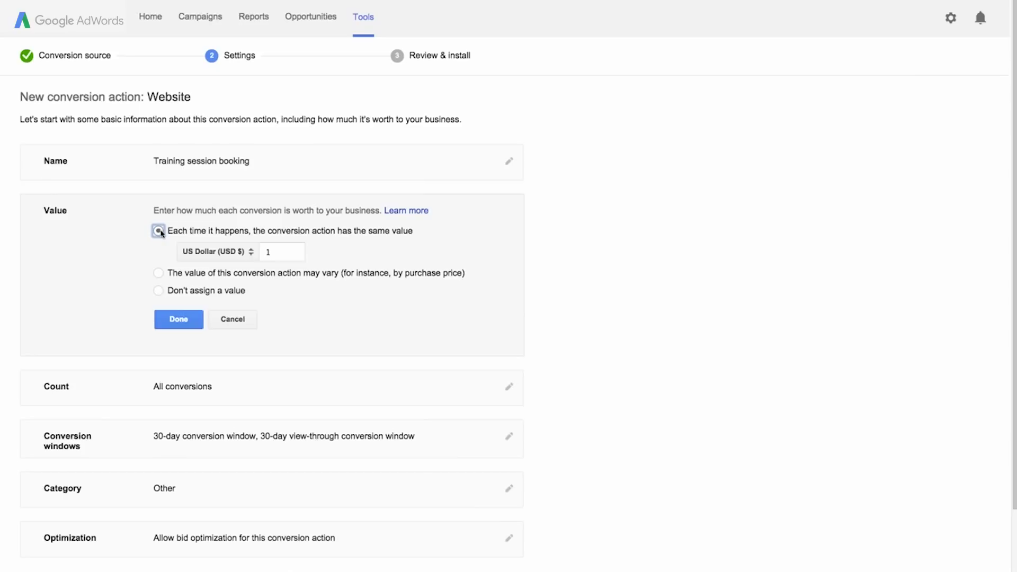
{"action": "left_click", "coordinate": [158, 274]}
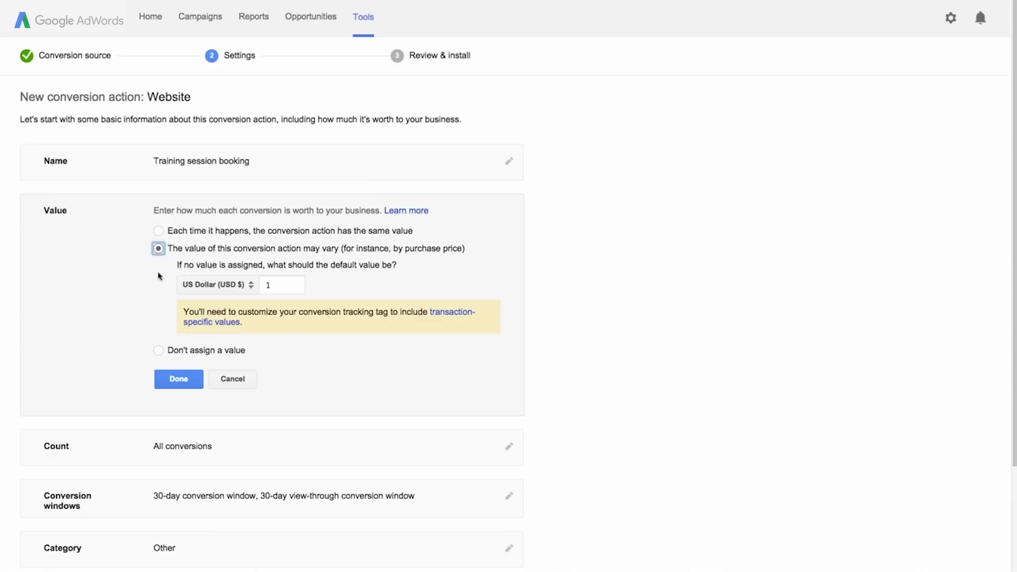
{"action": "left_click", "coordinate": [158, 350]}
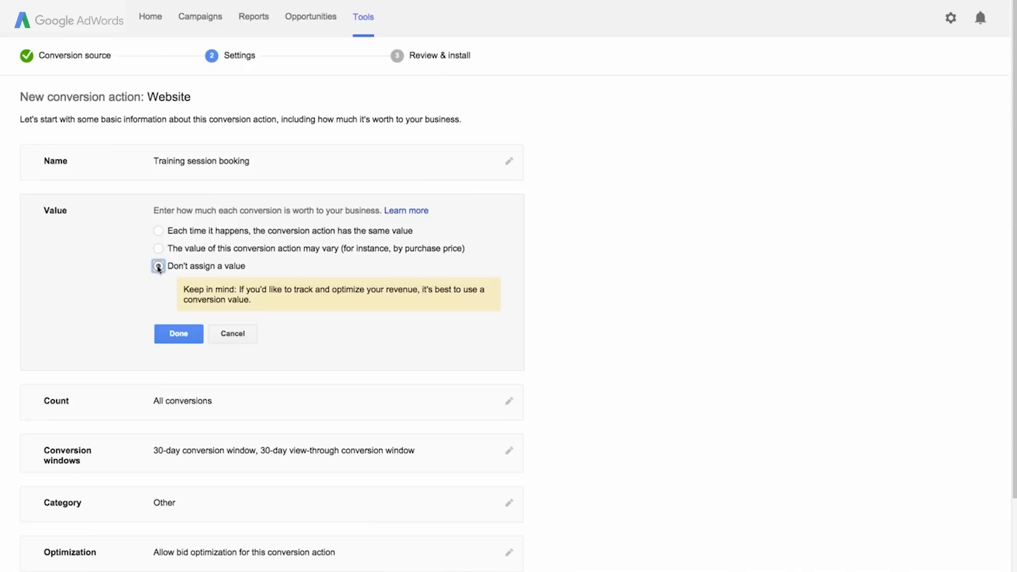
{"action": "left_click", "coordinate": [158, 231]}
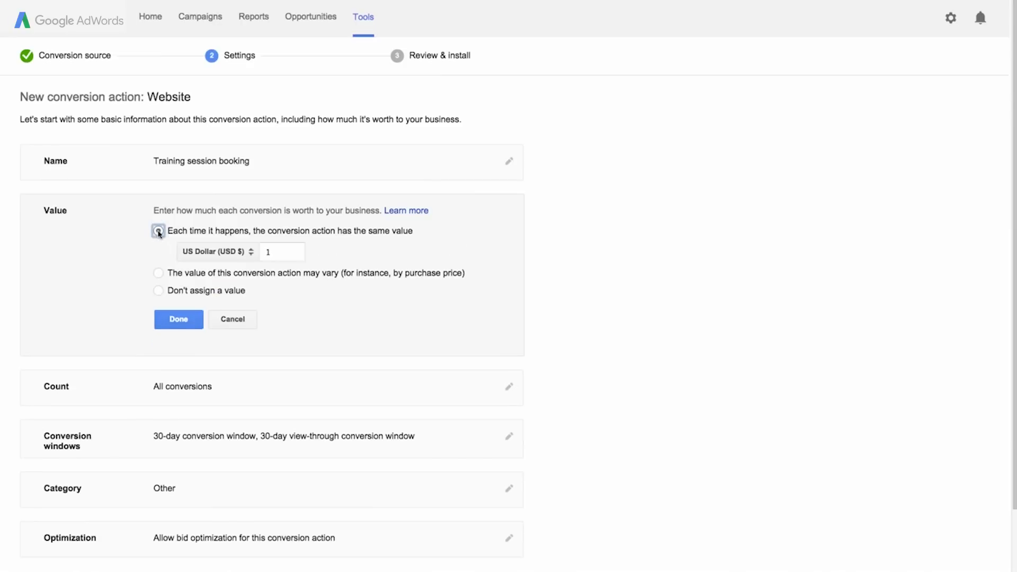
{"action": "double_click", "coordinate": [281, 253]}
{"action": "type", "text": "50"}
{"action": "left_click", "coordinate": [295, 303]}
{"action": "left_click", "coordinate": [179, 319]}
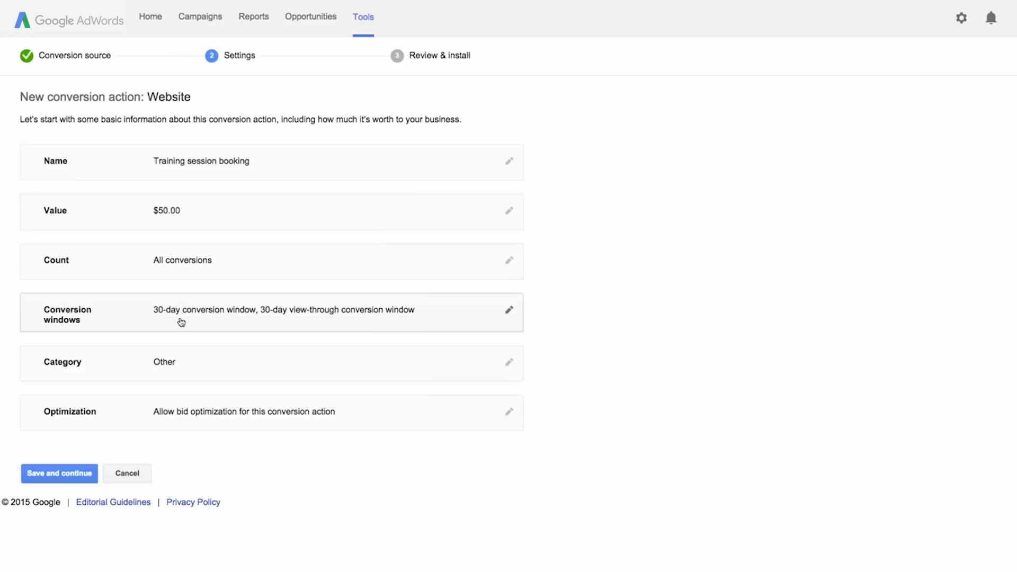
Open the Count setting and keep All conversions selected.
{"action": "left_click", "coordinate": [180, 272]}
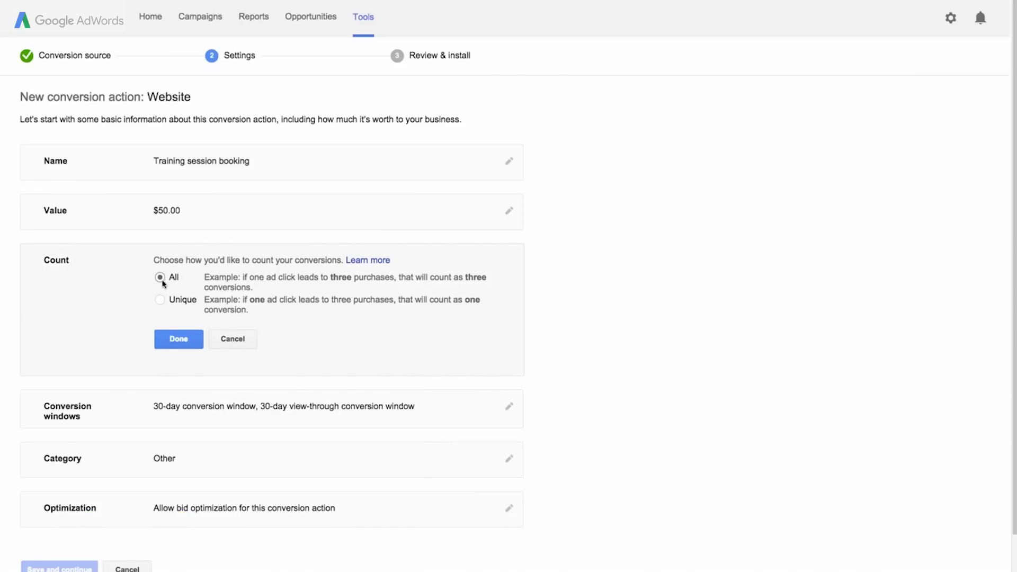
{"action": "left_click", "coordinate": [160, 280]}
Confirm All conversions counting and set a 90-day conversion window.
{"action": "left_click", "coordinate": [178, 340]}
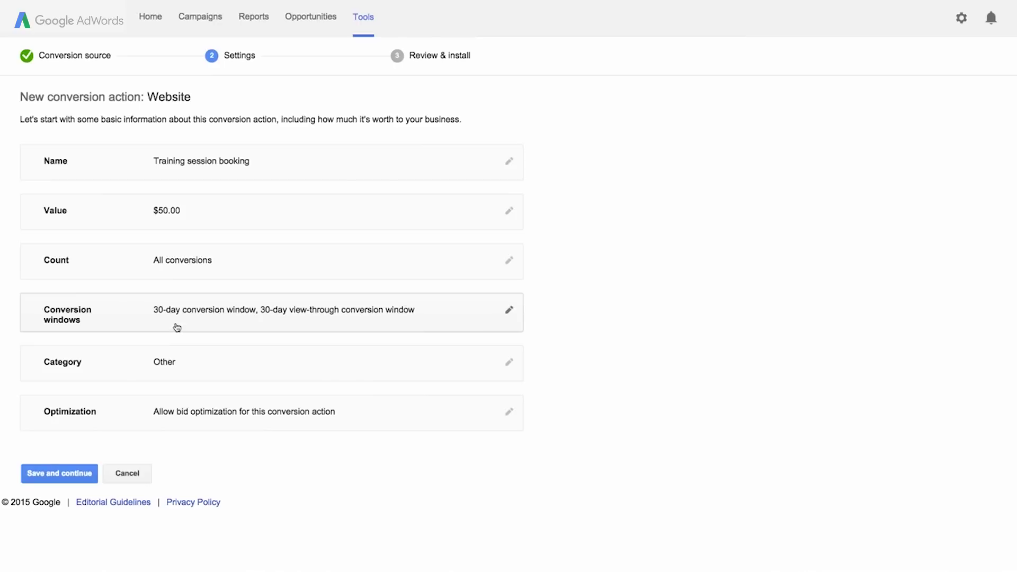
{"action": "left_click", "coordinate": [509, 313]}
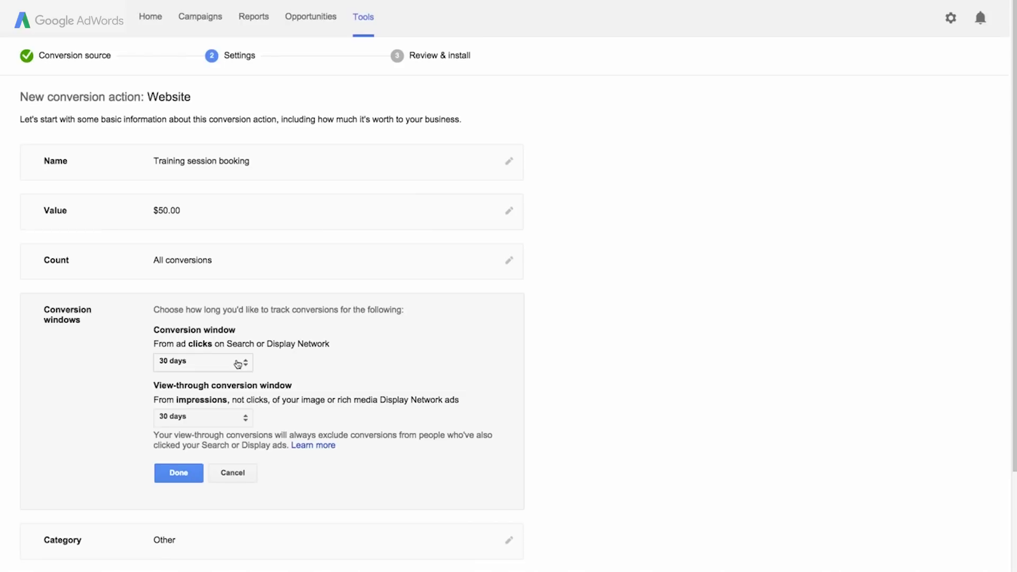
{"action": "left_click", "coordinate": [238, 364]}
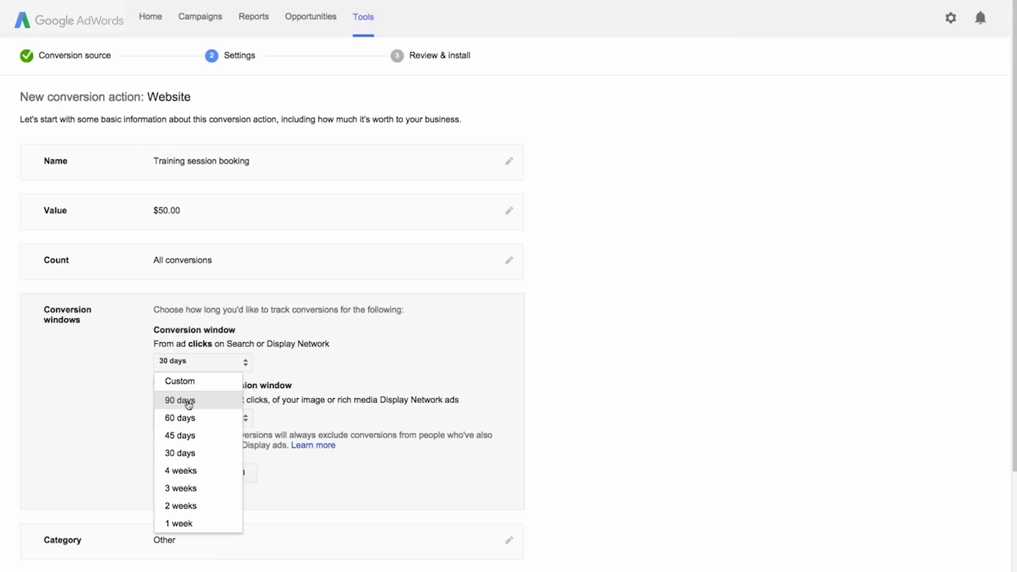
{"action": "left_click", "coordinate": [188, 405]}
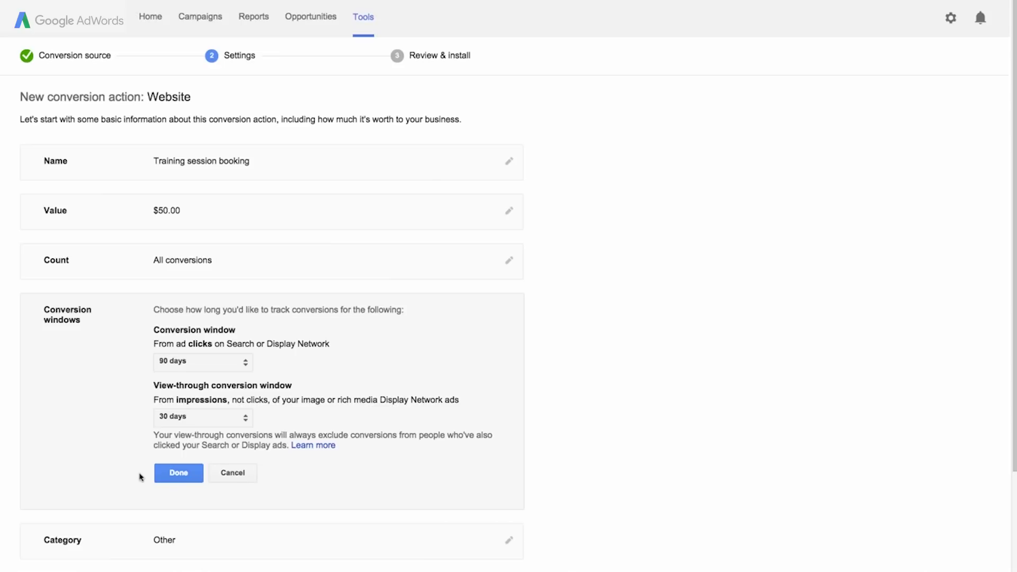
{"action": "left_click", "coordinate": [173, 477]}
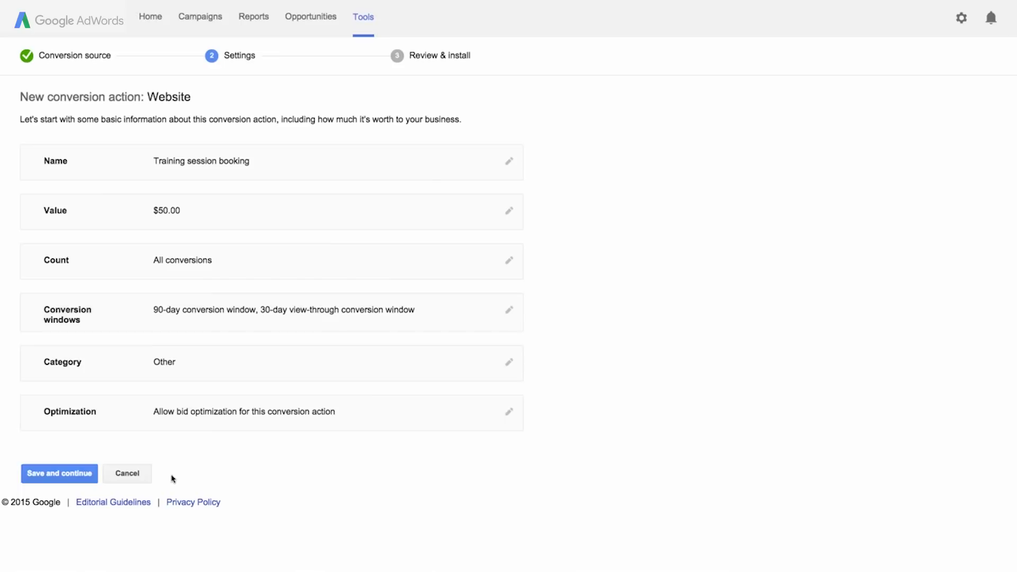
{"action": "left_click", "coordinate": [168, 371]}
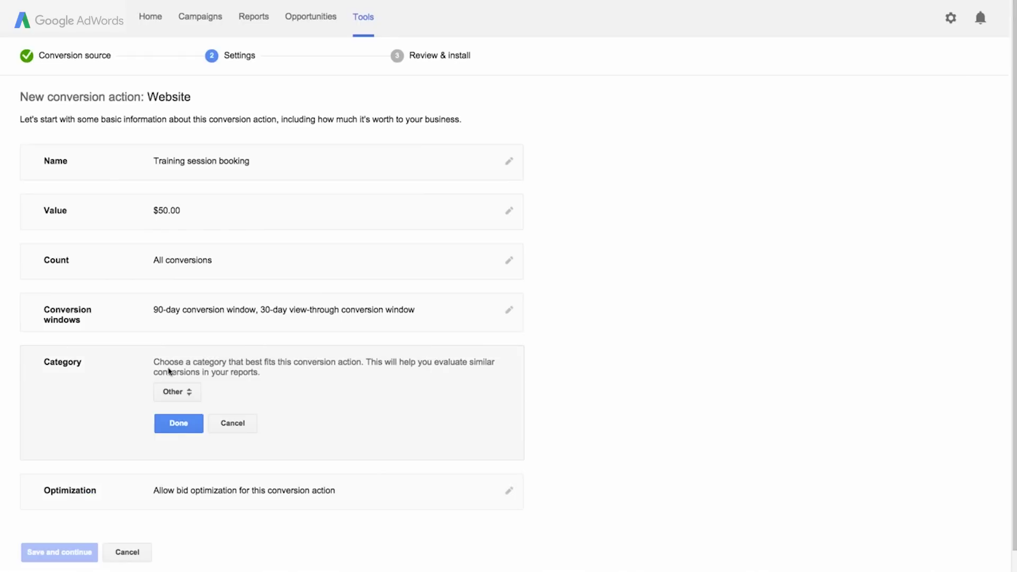
{"action": "left_click", "coordinate": [189, 392]}
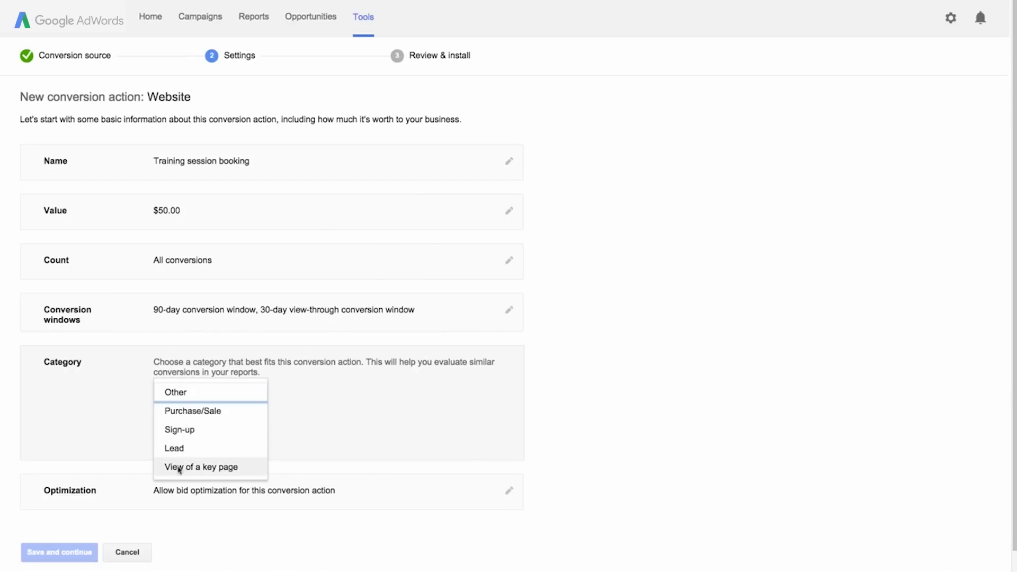
{"action": "left_click", "coordinate": [186, 413]}
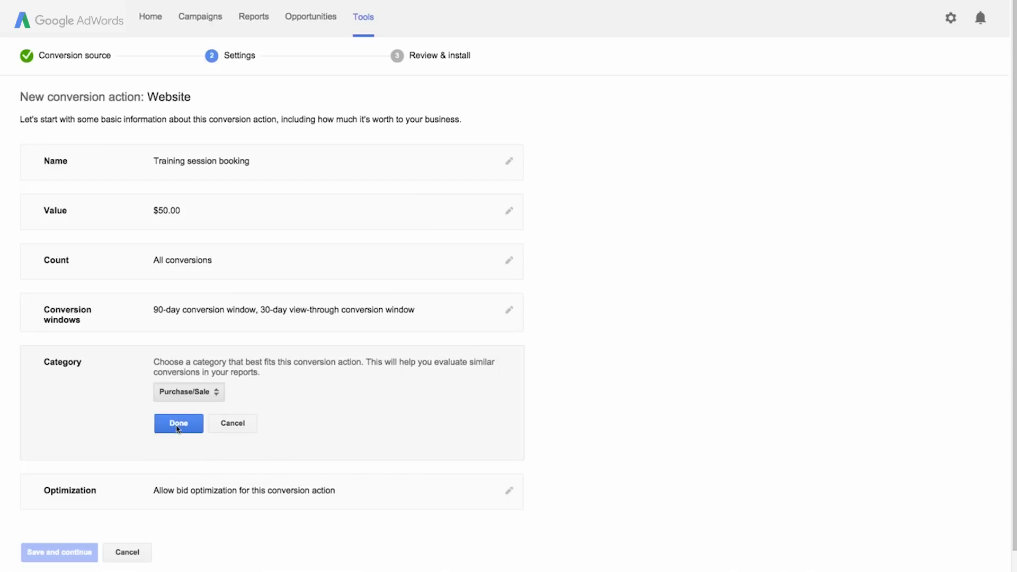
{"action": "left_click", "coordinate": [178, 424]}
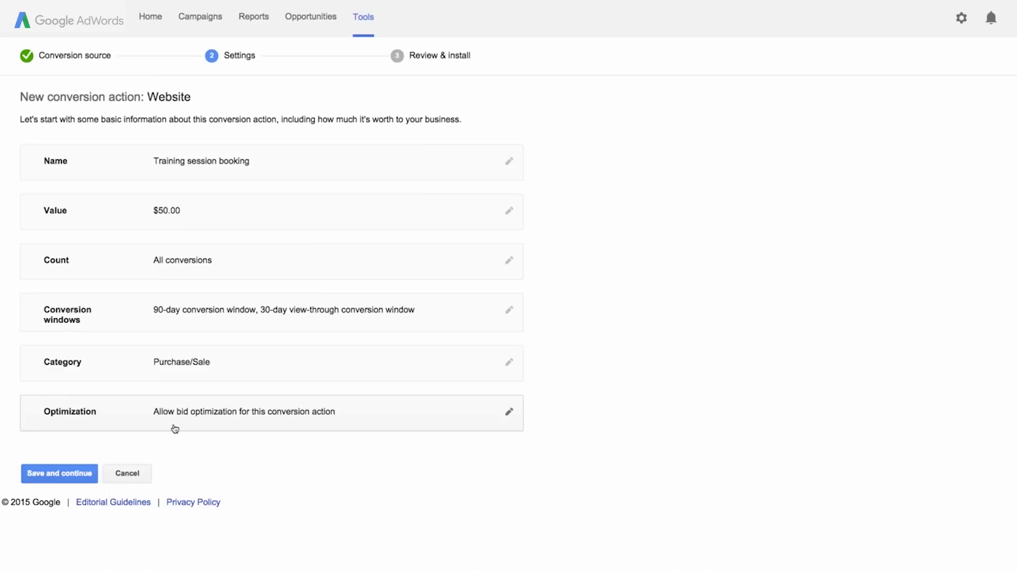
{"action": "left_click", "coordinate": [174, 429]}
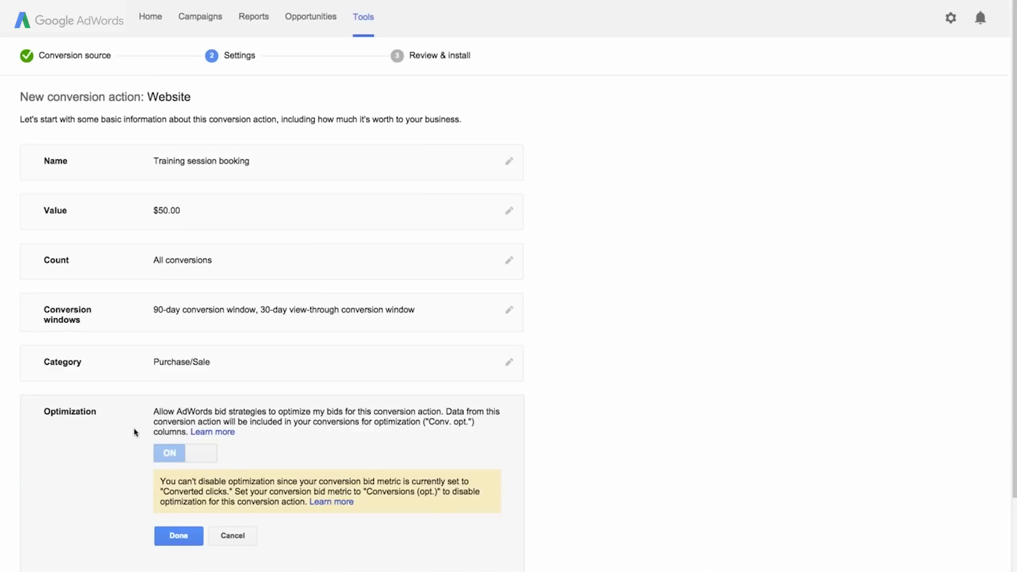
{"action": "scroll", "coordinate": [137, 431], "scroll_direction": "down", "scroll_amount": 1}
{"action": "scroll", "coordinate": [134, 432], "scroll_direction": "down", "scroll_amount": 1}
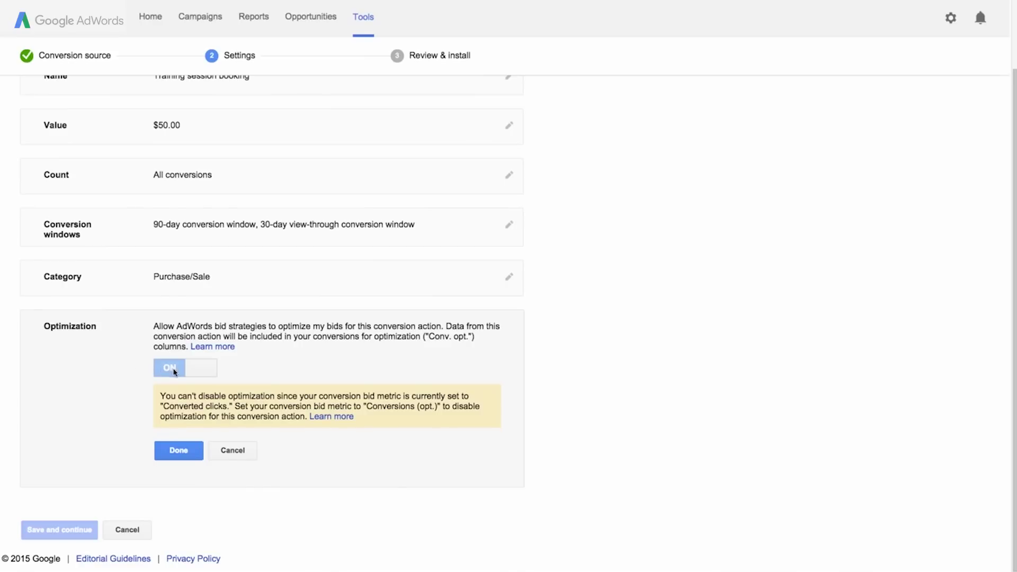
{"action": "left_click", "coordinate": [159, 450]}
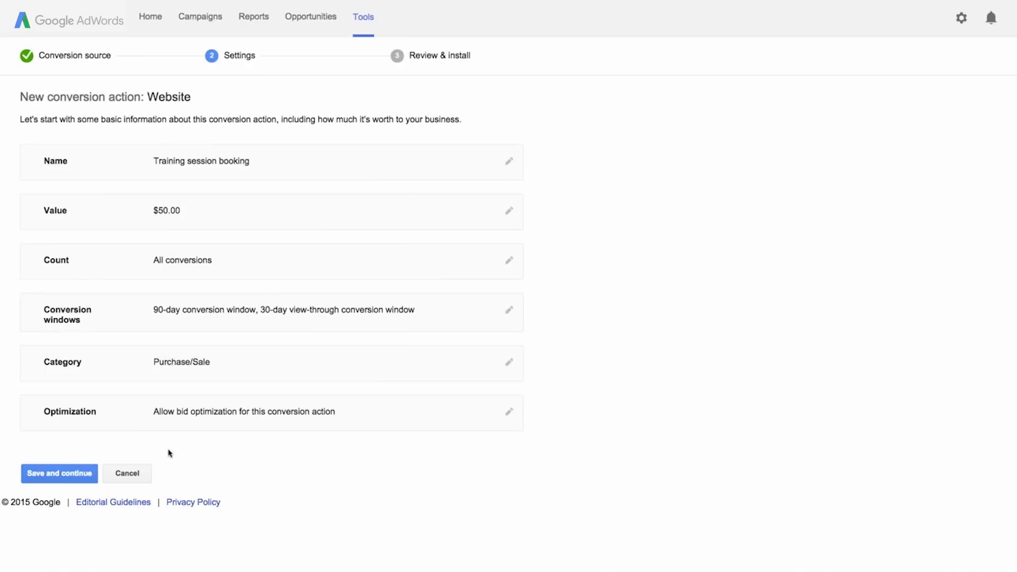
Save the conversion settings and download the install instructions and tag as a text file.
{"action": "left_click", "coordinate": [61, 475]}
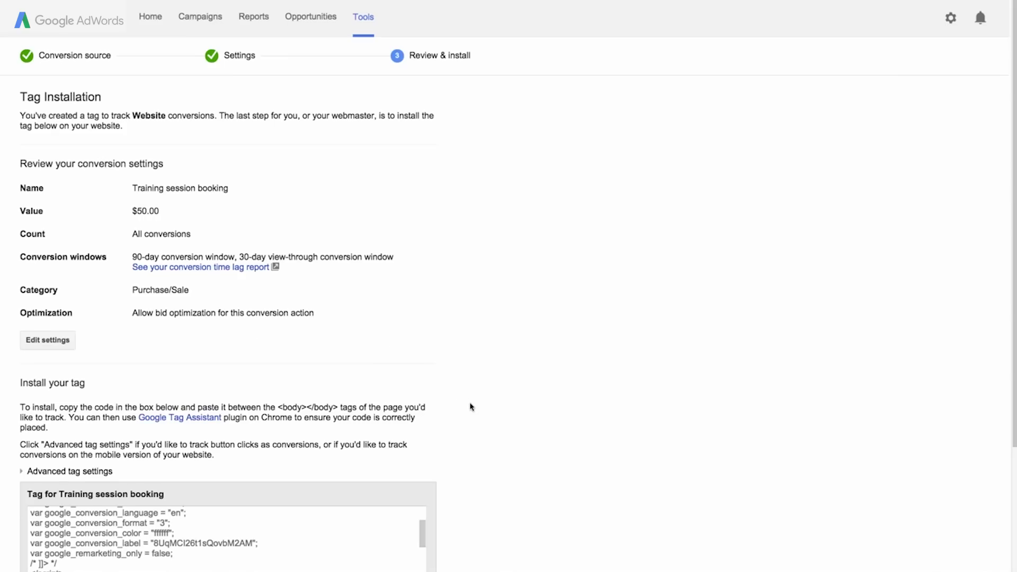
{"action": "scroll", "coordinate": [470, 407], "scroll_direction": "down", "scroll_amount": 3}
{"action": "scroll", "coordinate": [471, 407], "scroll_direction": "down", "scroll_amount": 1}
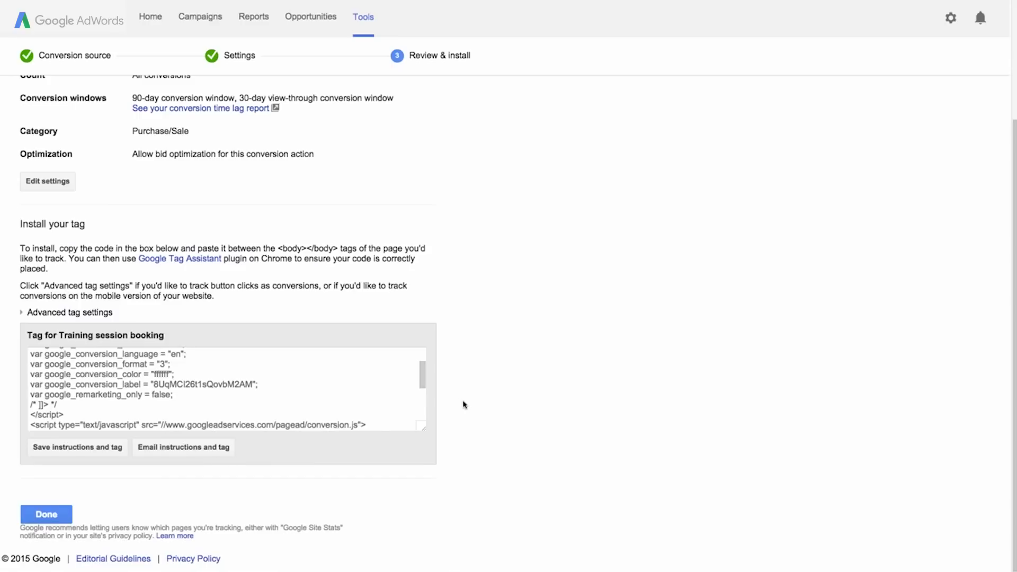
{"action": "left_click_drag", "start_coordinate": [423, 386], "coordinate": [427, 364]}
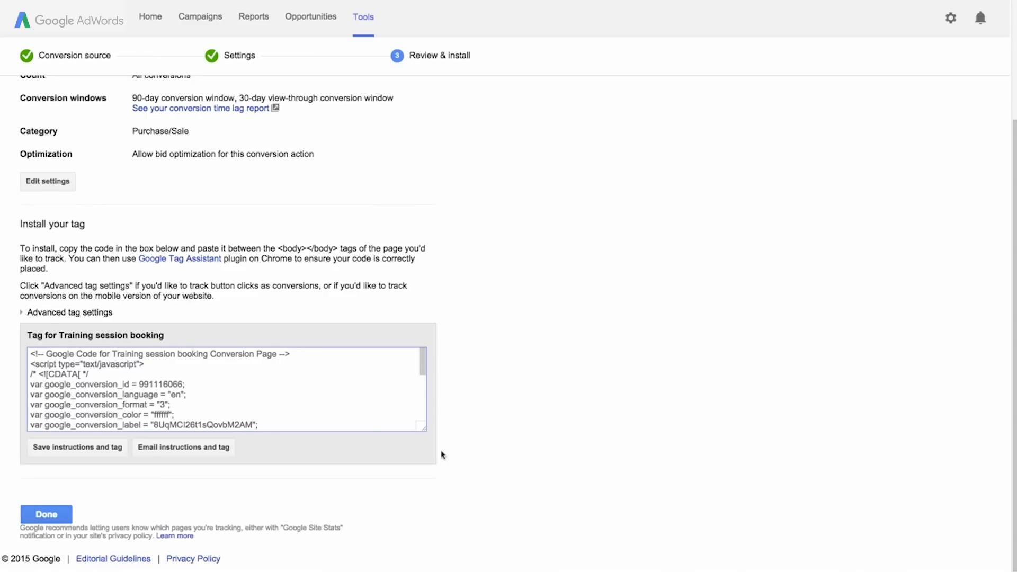
{"action": "left_click", "coordinate": [73, 450]}
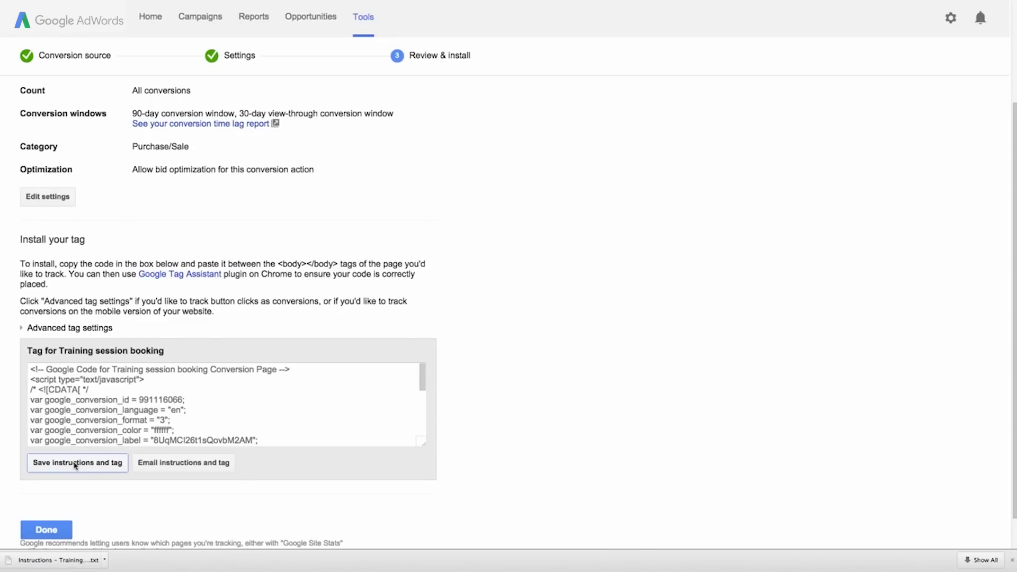
Email the tag to the webmaster with a reply-to address and a note requesting confirmation-page installation.
{"action": "left_click", "coordinate": [184, 466]}
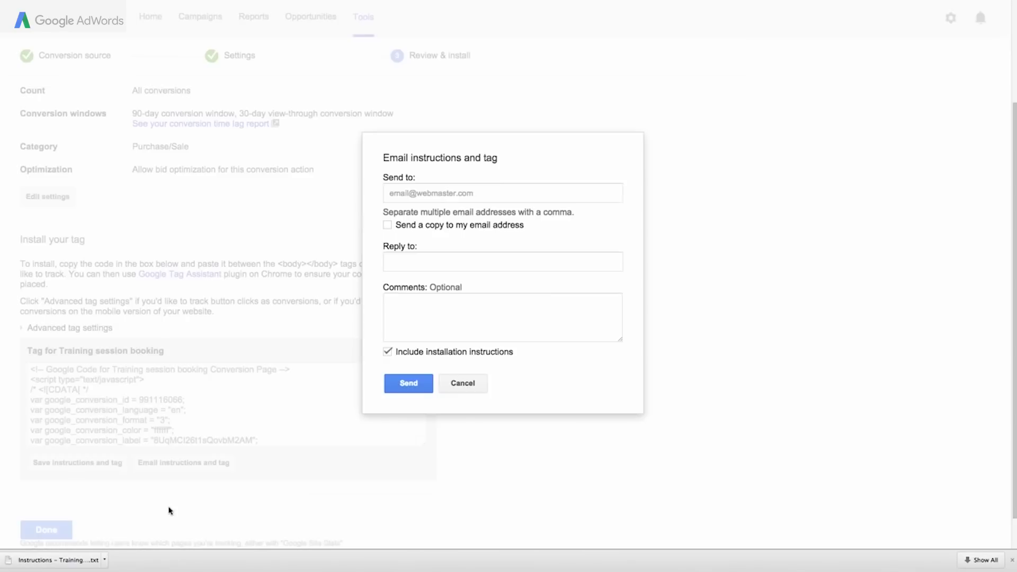
{"action": "left_click", "coordinate": [390, 192]}
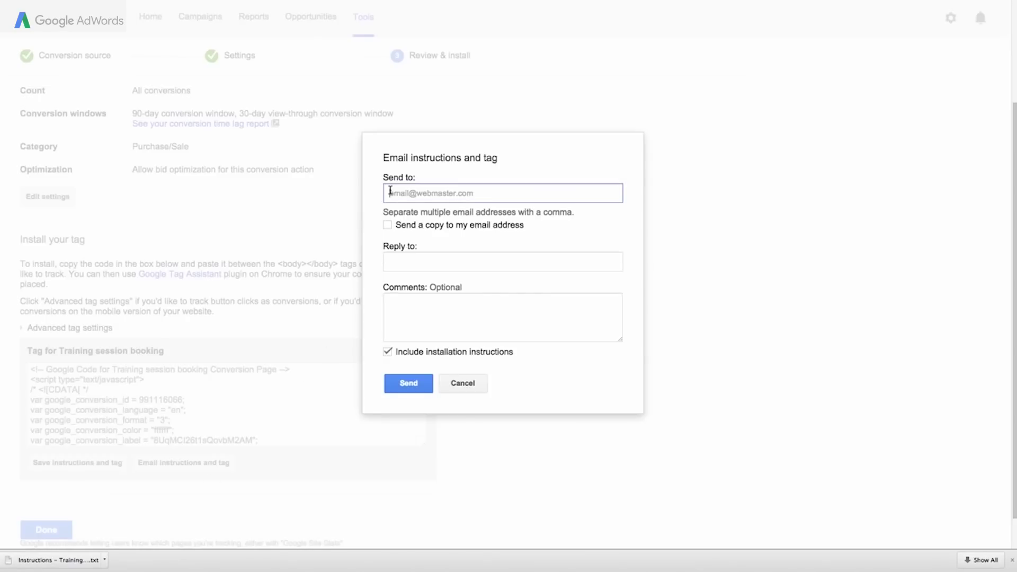
{"action": "left_click", "coordinate": [390, 262]}
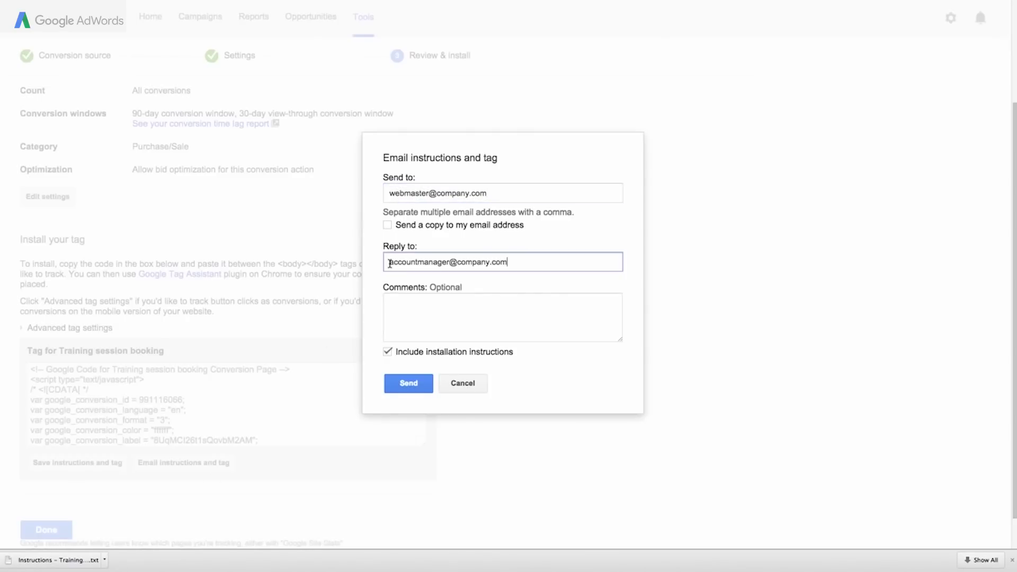
{"action": "left_click", "coordinate": [391, 305]}
{"action": "type", "text": "Hi there! Can you please add this code to the confirmation page of our website? Thanks!"}
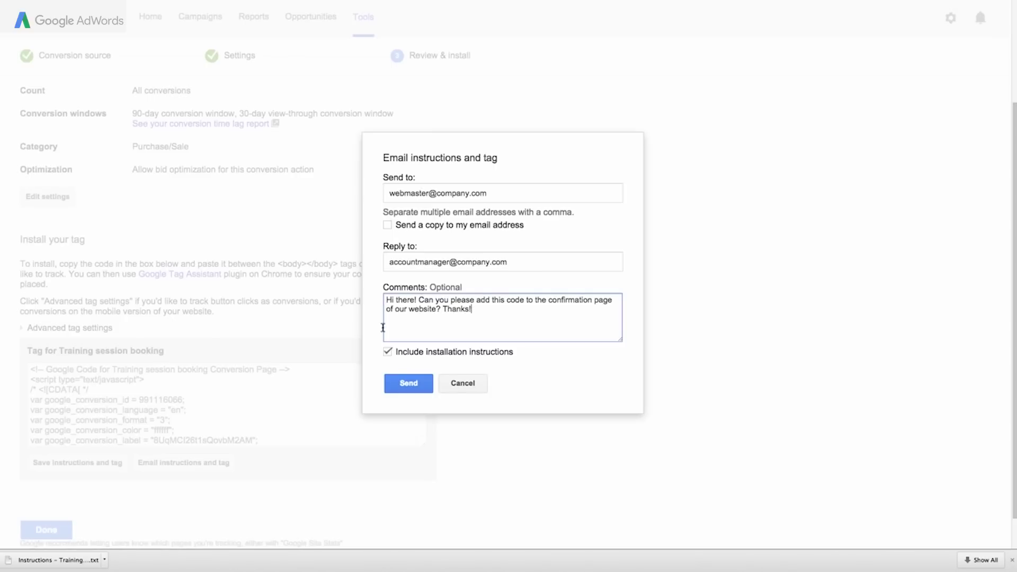
{"action": "left_click", "coordinate": [376, 375]}
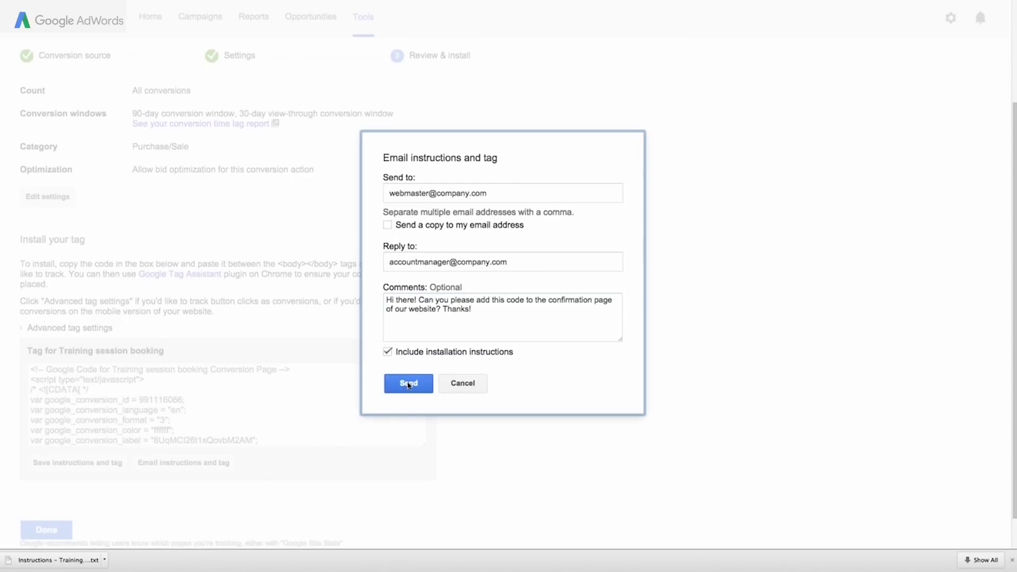
{"action": "left_click", "coordinate": [409, 383]}
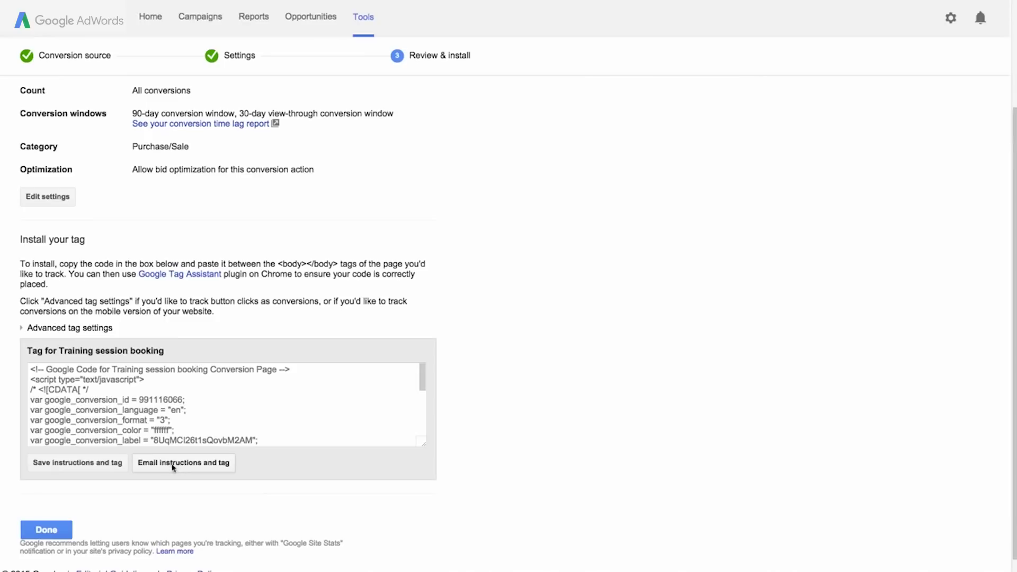
Finish the conversion action setup and return to the All campaigns table.
{"action": "left_click", "coordinate": [46, 531]}
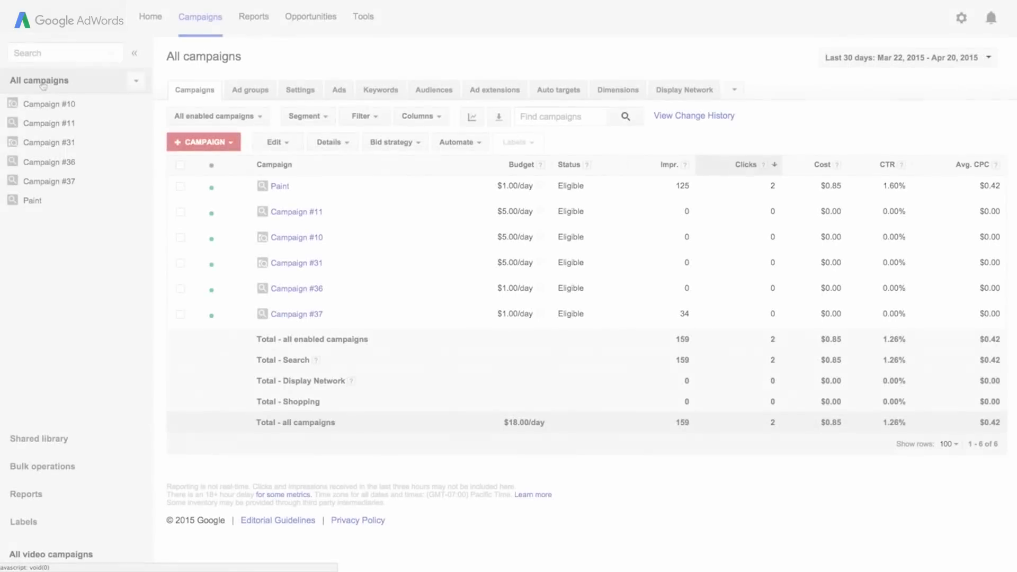
Add Est. total conv. from the Conversions metrics to the campaigns table columns.
{"action": "left_click", "coordinate": [429, 119]}
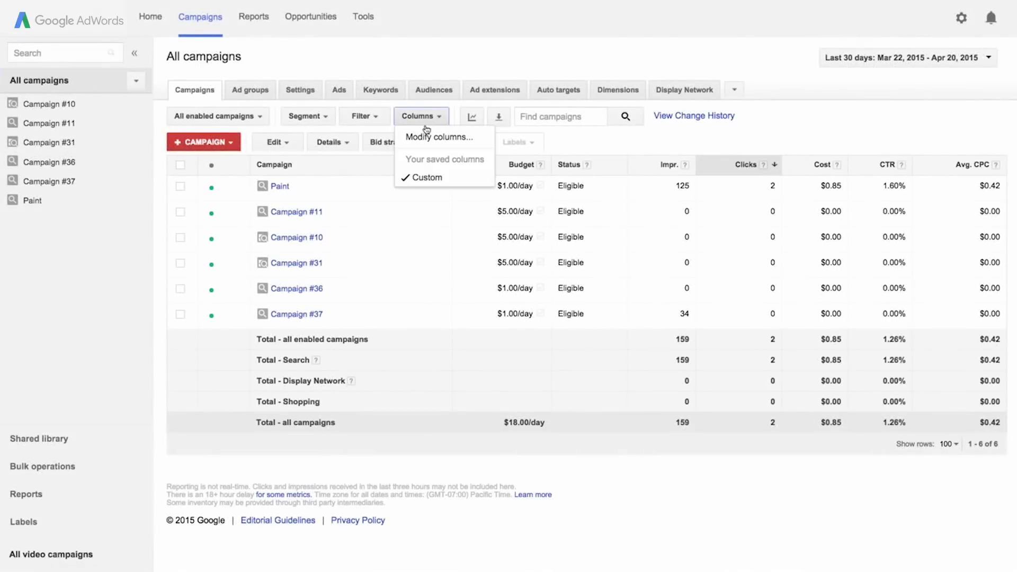
{"action": "left_click", "coordinate": [424, 138]}
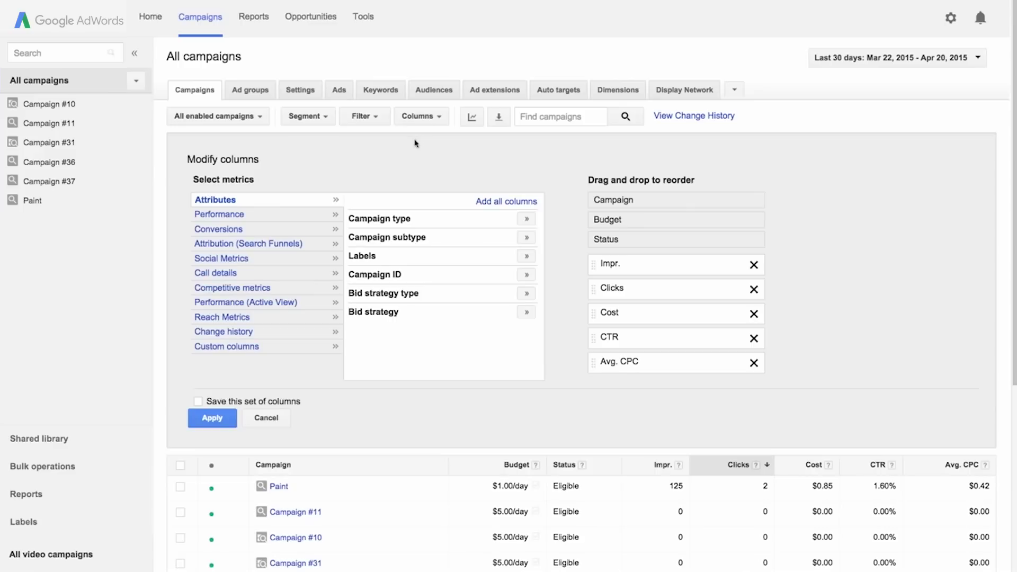
{"action": "left_click", "coordinate": [229, 231]}
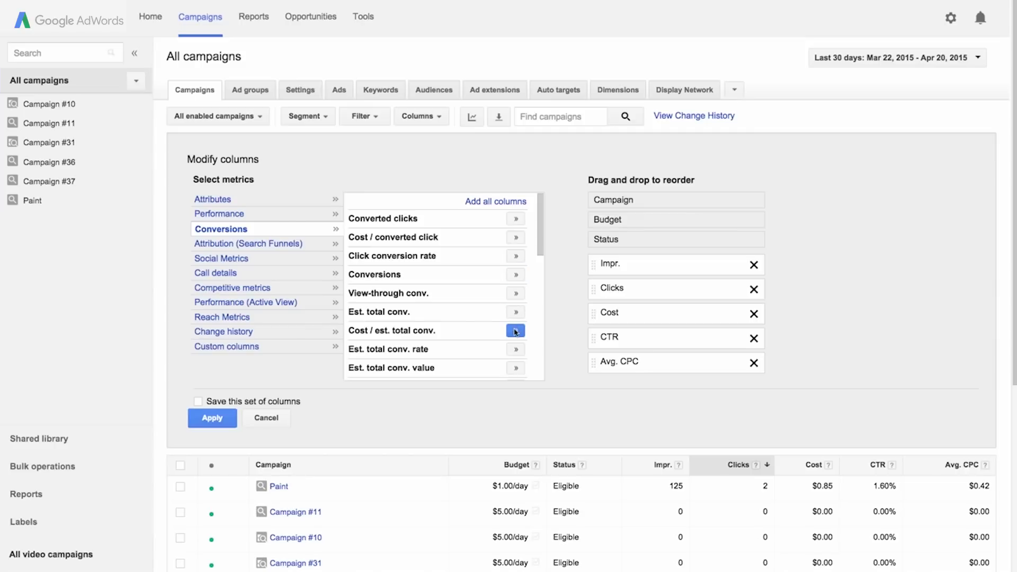
{"action": "left_click", "coordinate": [515, 313]}
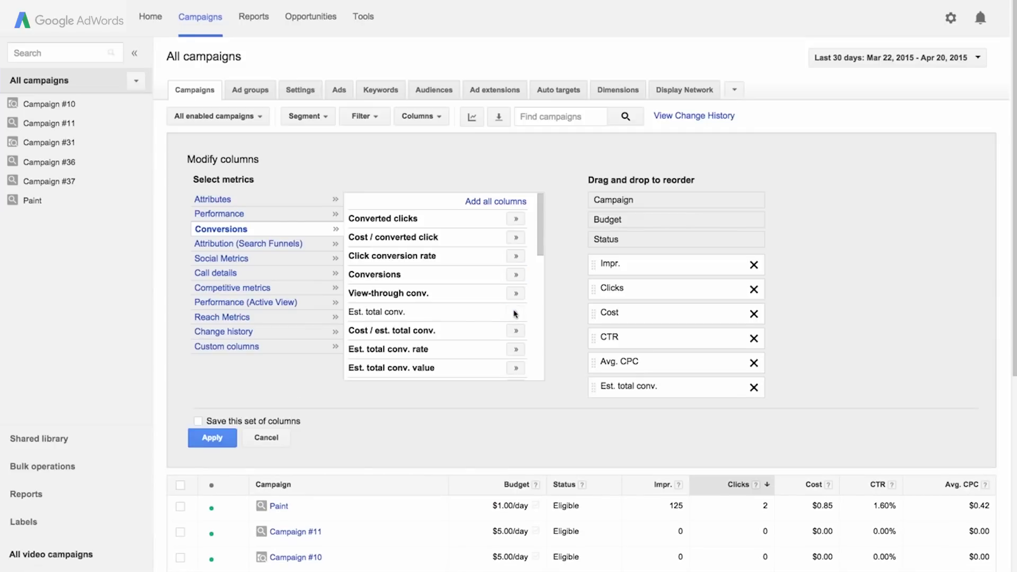